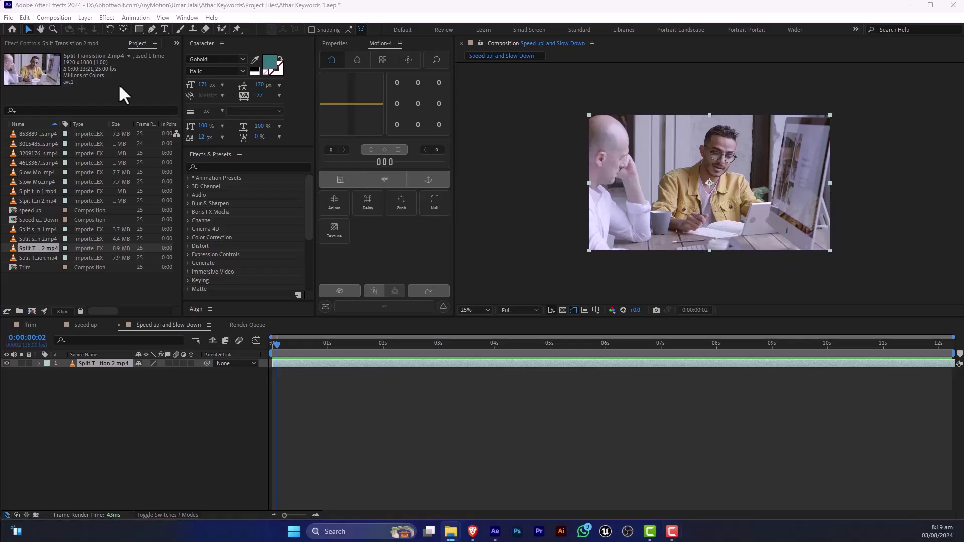
Import the new video clip into the Project panel.
{"action": "left_click_drag", "start_coordinate": [113, 279], "coordinate": [75, 286]}
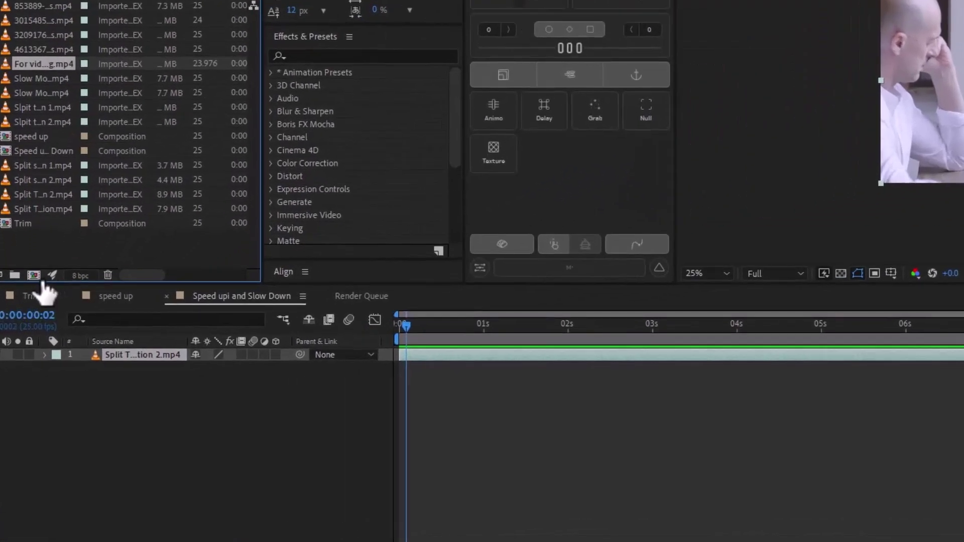
Create Comp 1 at 1920×1080, 25 fps, and add the Footage clip to it.
{"action": "left_click", "coordinate": [32, 310]}
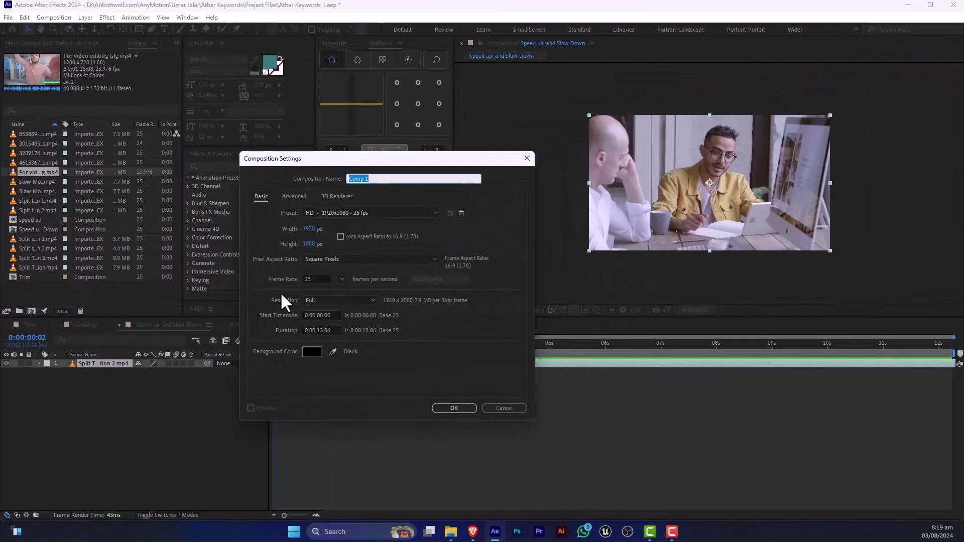
{"action": "key", "text": "Return"}
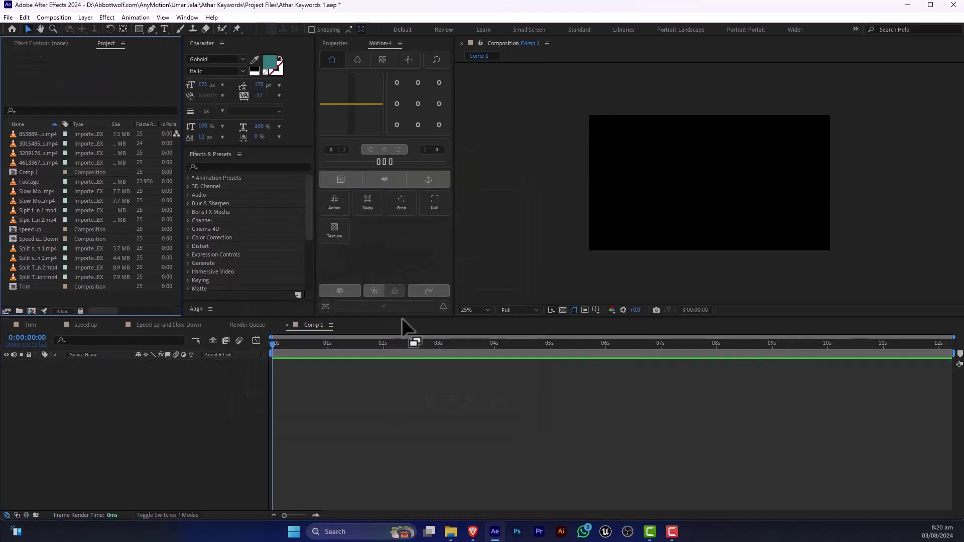
{"action": "left_click_drag", "start_coordinate": [38, 172], "coordinate": [140, 406]}
Fit the Footage layer to the comp, scrub to about 10 seconds, then return to the start.
{"action": "right_click", "coordinate": [687, 187]}
{"action": "mouse_move", "coordinate": [593, 136]}
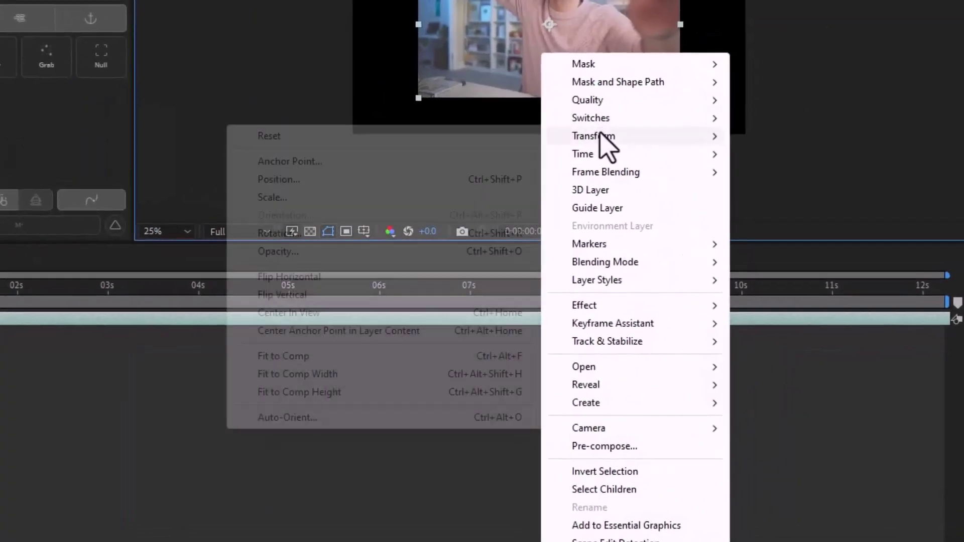
{"action": "left_click", "coordinate": [303, 357]}
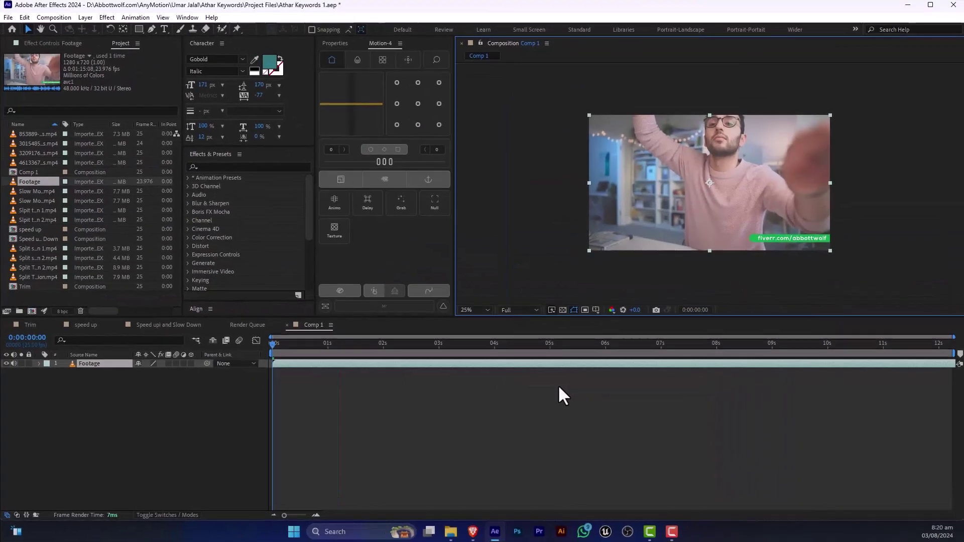
{"action": "left_click_drag", "start_coordinate": [310, 354], "coordinate": [918, 325]}
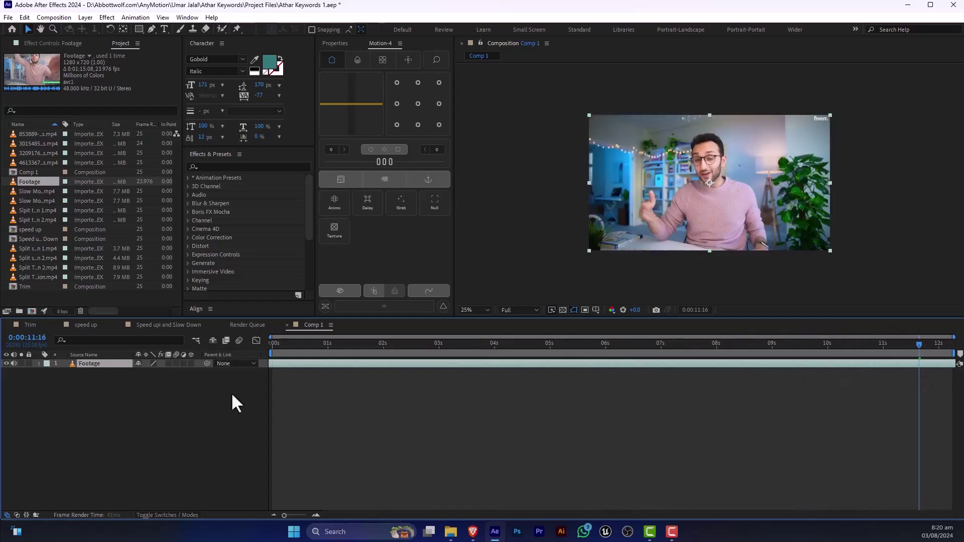
{"action": "left_click", "coordinate": [268, 347]}
Preview the composition, stopping at 8 seconds and returning to the start.
{"action": "key", "text": "space"}
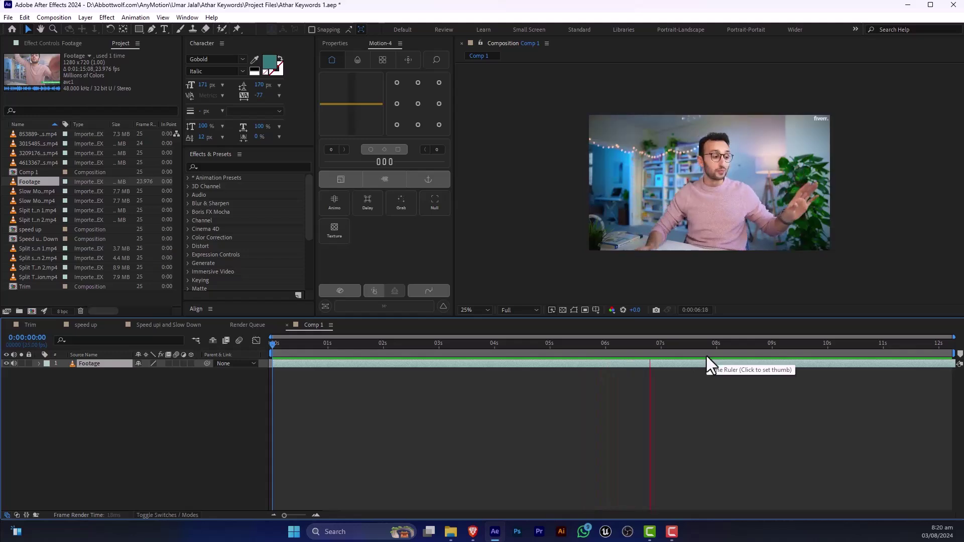
{"action": "left_click", "coordinate": [779, 362]}
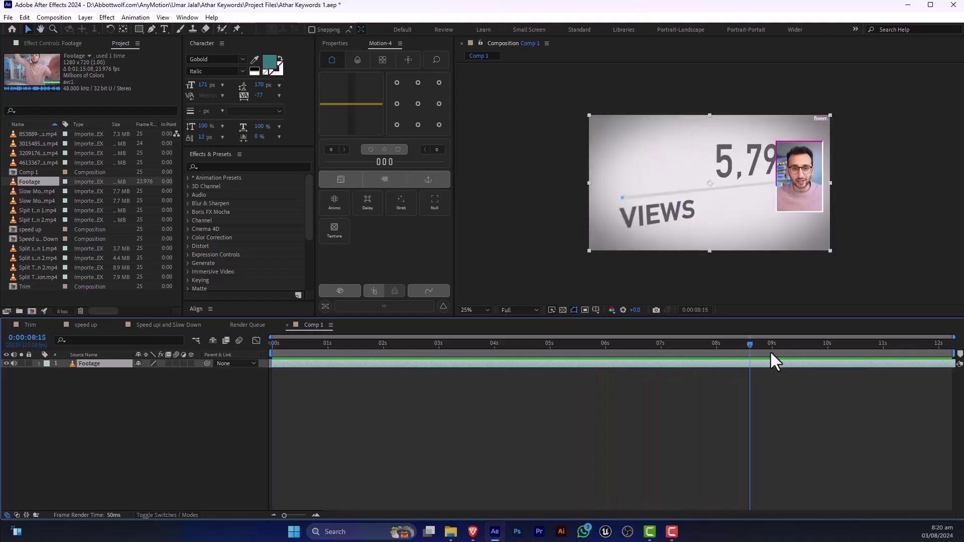
{"action": "left_click_drag", "start_coordinate": [747, 344], "coordinate": [224, 349]}
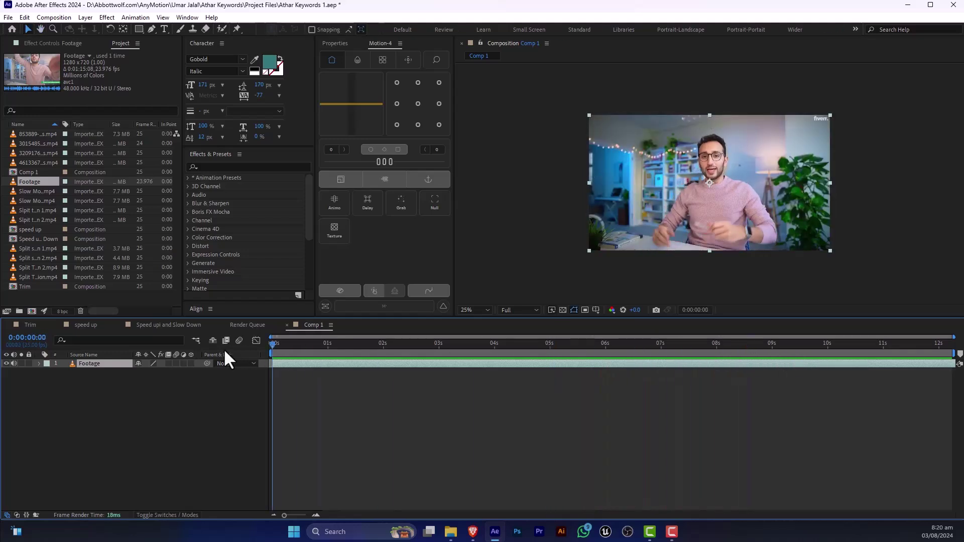
Enable time remapping on the Footage layer with the current time at 5 seconds.
{"action": "mouse_move", "coordinate": [381, 346]}
{"action": "left_mouse_down"}
{"action": "mouse_move", "coordinate": [733, 343]}
{"action": "mouse_move", "coordinate": [550, 344]}
{"action": "left_mouse_up"}
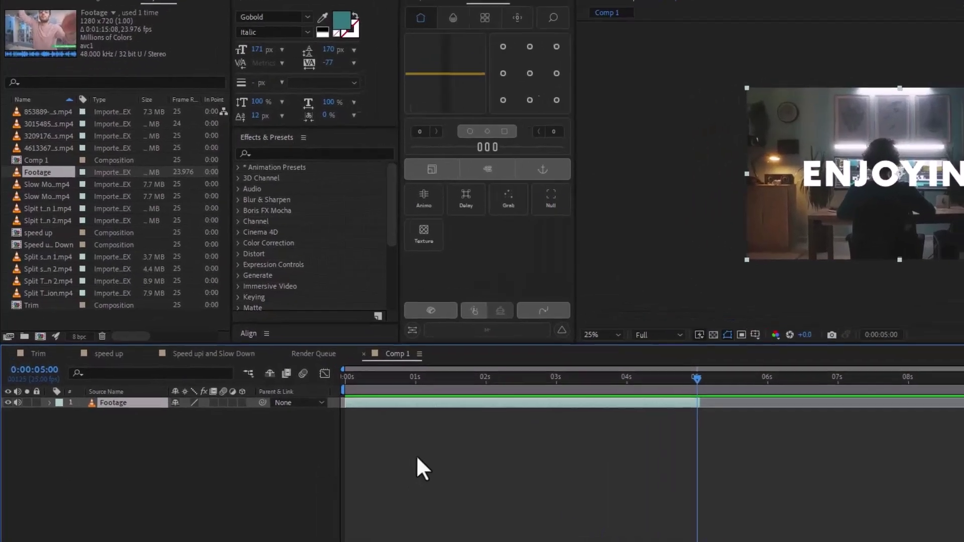
{"action": "right_click", "coordinate": [148, 413]}
{"action": "mouse_move", "coordinate": [185, 87]}
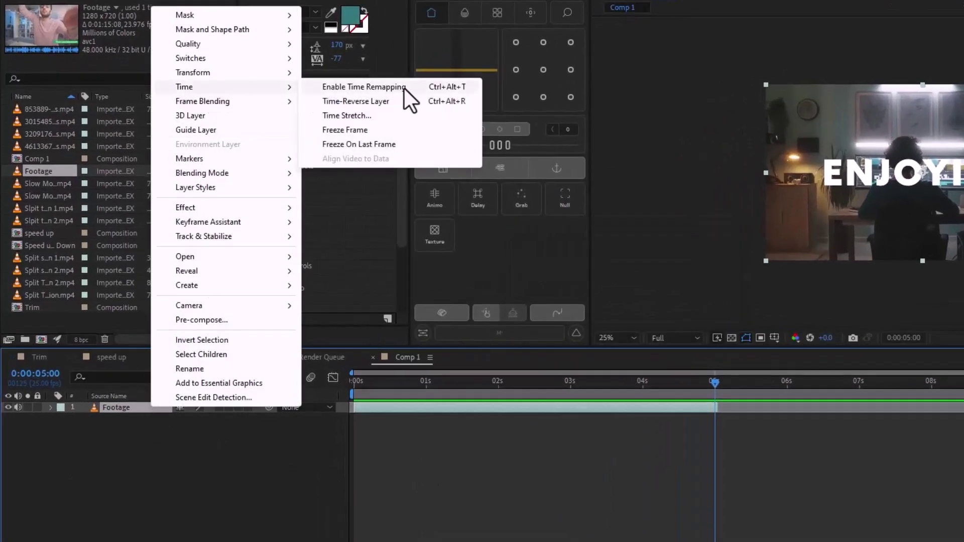
{"action": "left_click", "coordinate": [399, 87]}
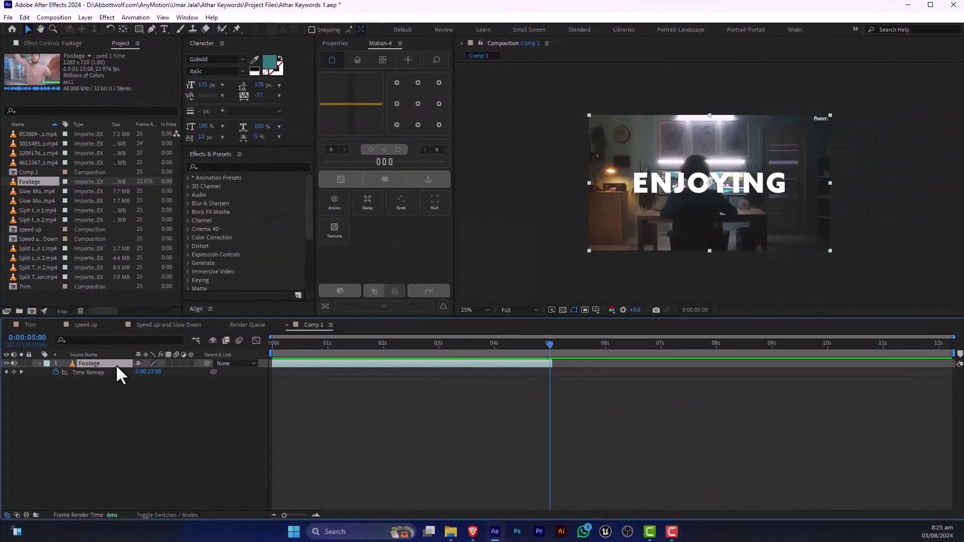
Duplicate the Footage layer, hide layer 2's picture, and show both layers' audio waveforms.
{"action": "key", "text": "ctrl+d"}
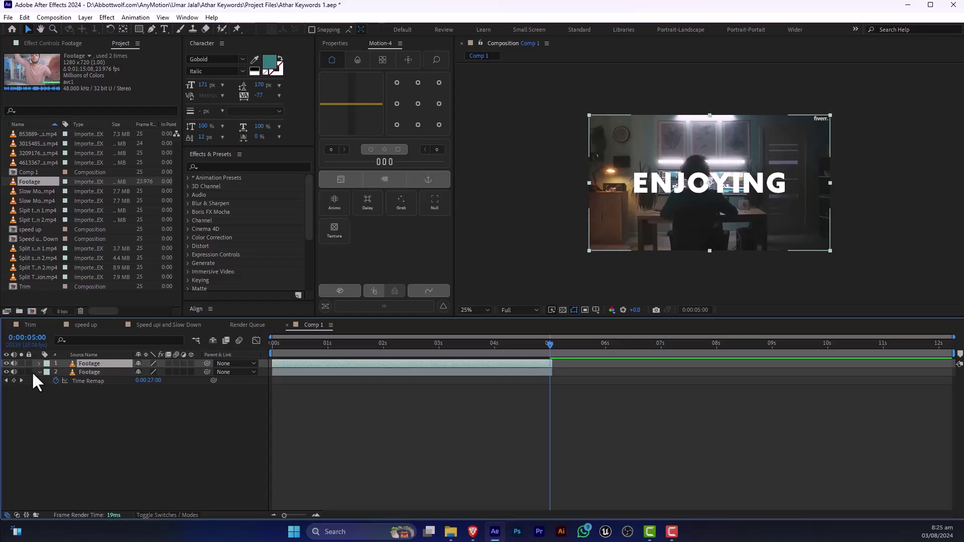
{"action": "left_click", "coordinate": [6, 373]}
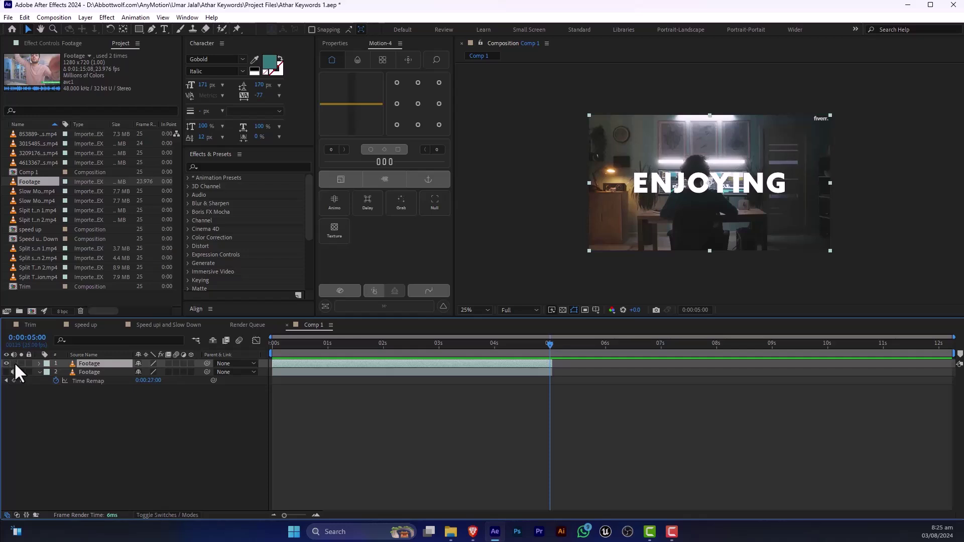
{"action": "left_click", "coordinate": [334, 386]}
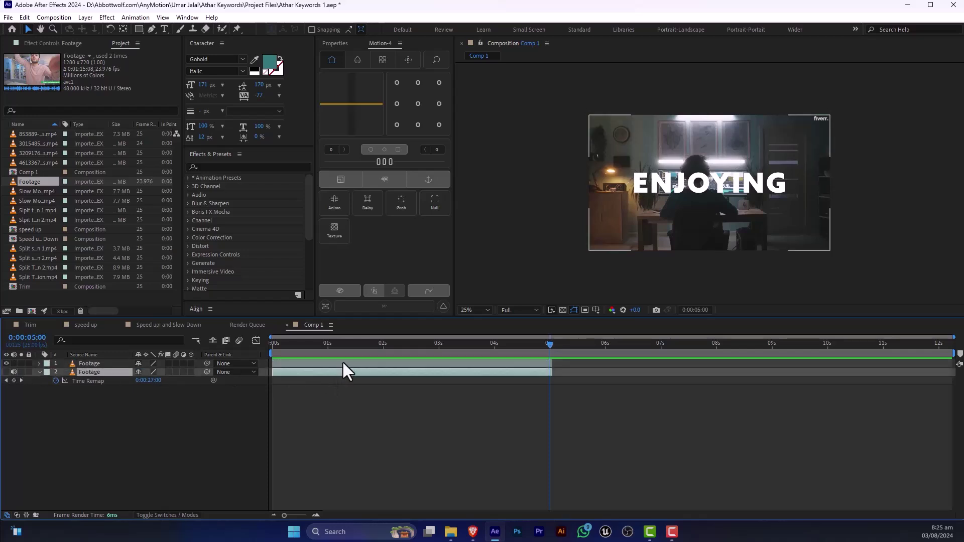
{"action": "key", "text": "l"}
{"action": "key", "text": "l"}
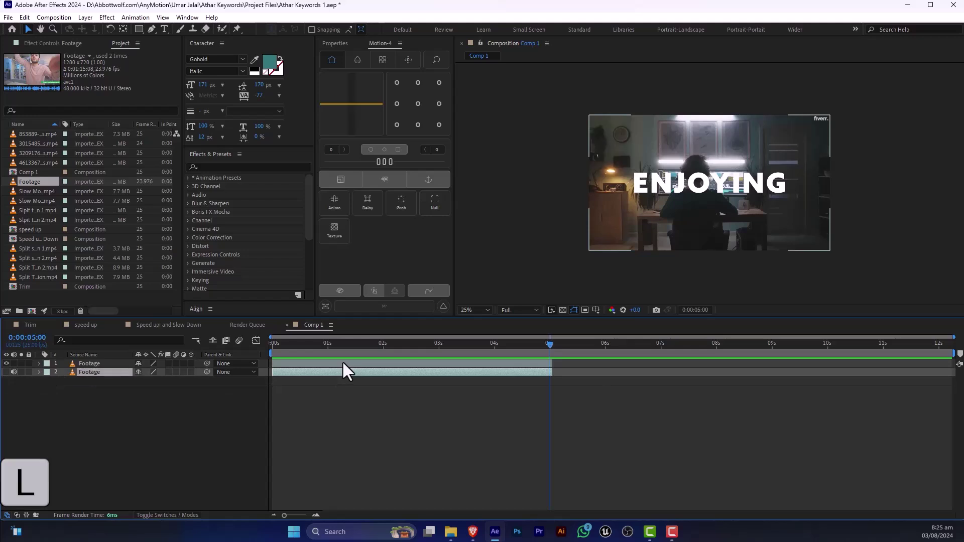
{"action": "left_click", "coordinate": [362, 361]}
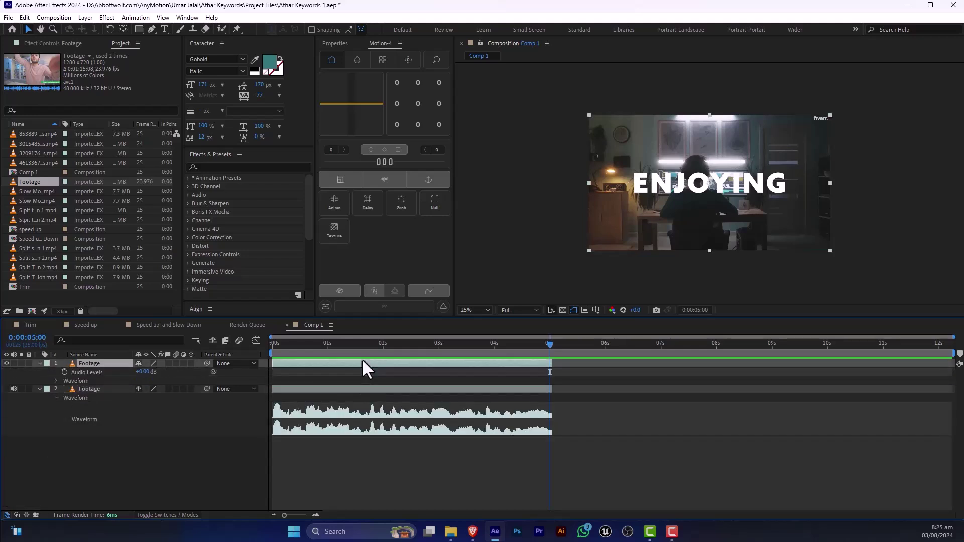
{"action": "key", "text": "l"}
{"action": "key", "text": "l"}
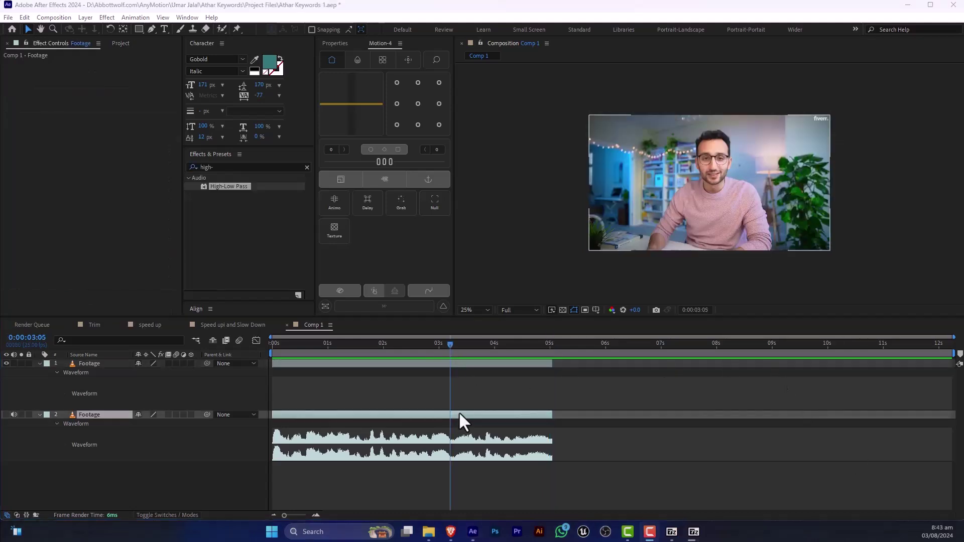
Split the sound-only layer 2 at 0:00:03:06.
{"action": "left_click_drag", "start_coordinate": [448, 346], "coordinate": [450, 346]}
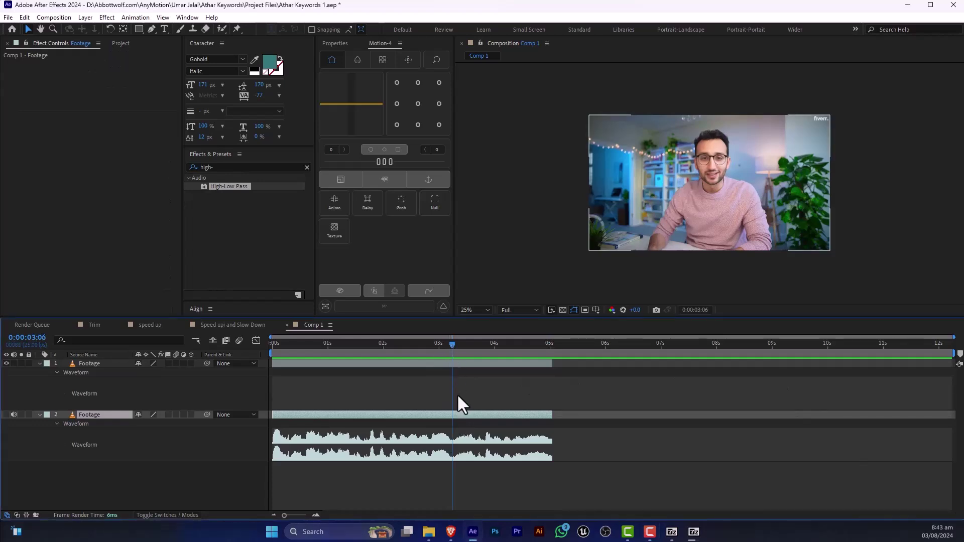
{"action": "key", "text": "ctrl+shift+d"}
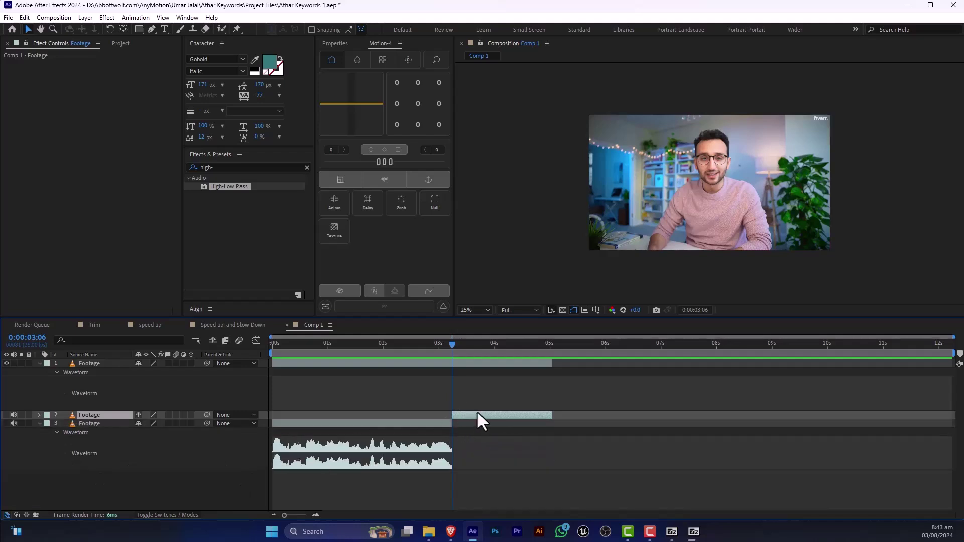
On the later sound piece, keyframe Time Remap at 3:06 and 5s, stretching it to about 6.5s.
{"action": "key", "text": "u"}
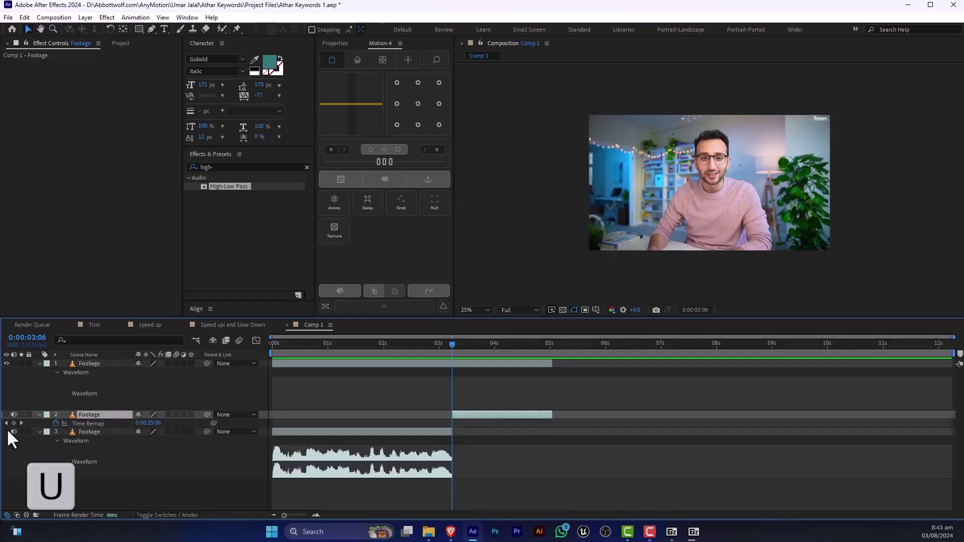
{"action": "left_click", "coordinate": [13, 424]}
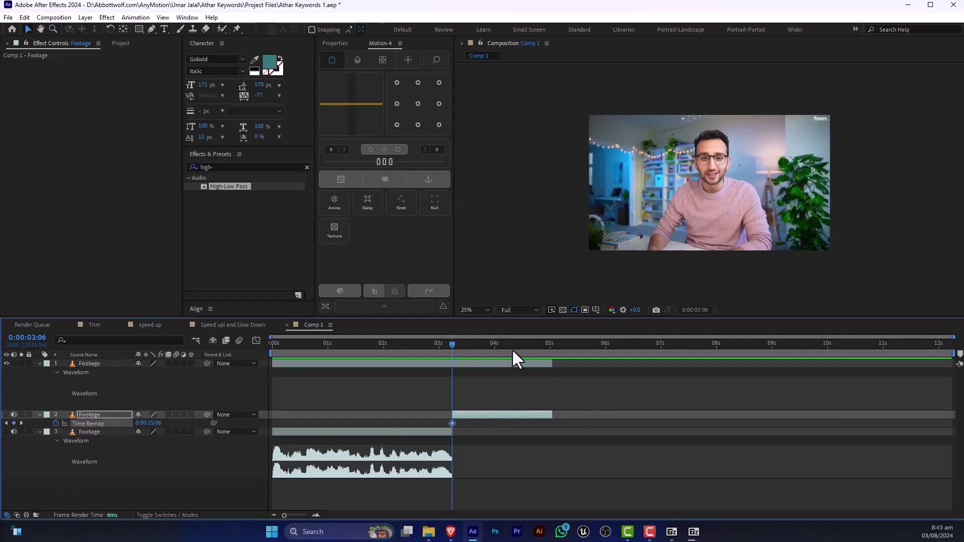
{"action": "left_click_drag", "start_coordinate": [523, 344], "coordinate": [549, 344]}
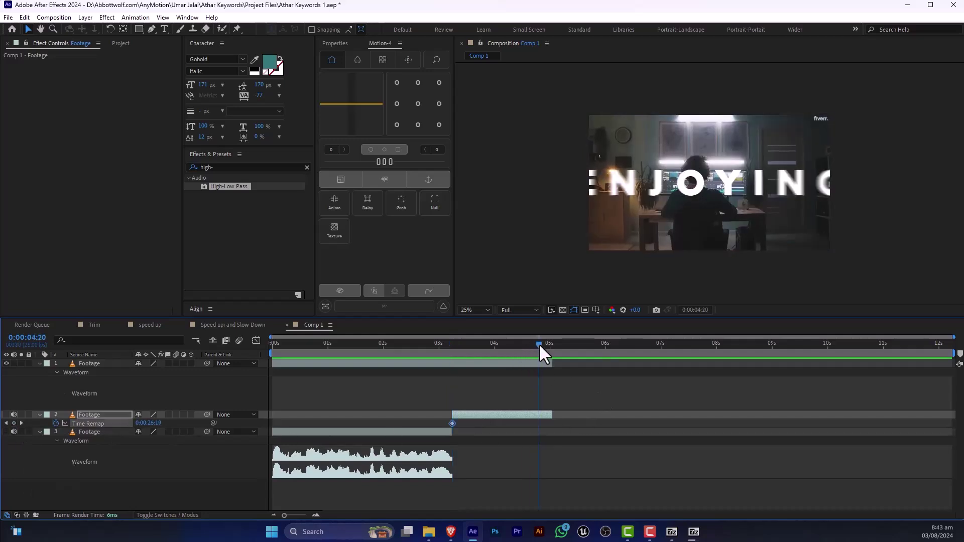
{"action": "left_click", "coordinate": [13, 424]}
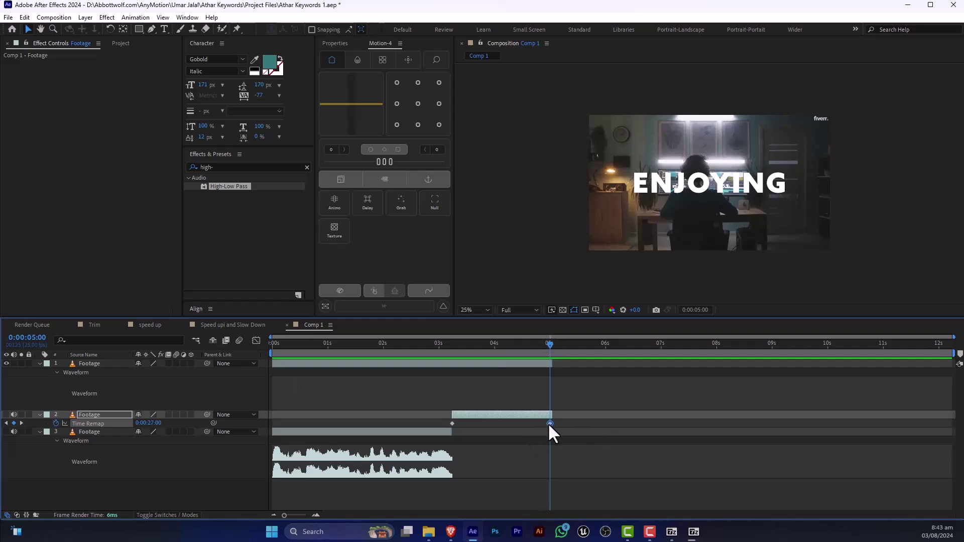
{"action": "left_click_drag", "start_coordinate": [549, 424], "coordinate": [638, 424]}
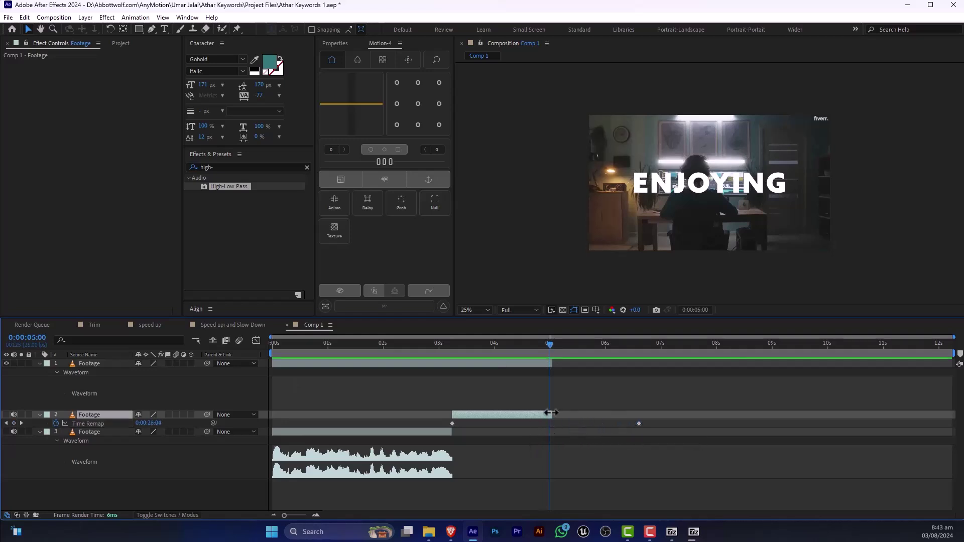
{"action": "mouse_move", "coordinate": [551, 413]}
{"action": "left_mouse_down"}
{"action": "mouse_move", "coordinate": [639, 414]}
{"action": "mouse_move", "coordinate": [585, 423]}
{"action": "mouse_move", "coordinate": [586, 414]}
{"action": "left_mouse_up"}
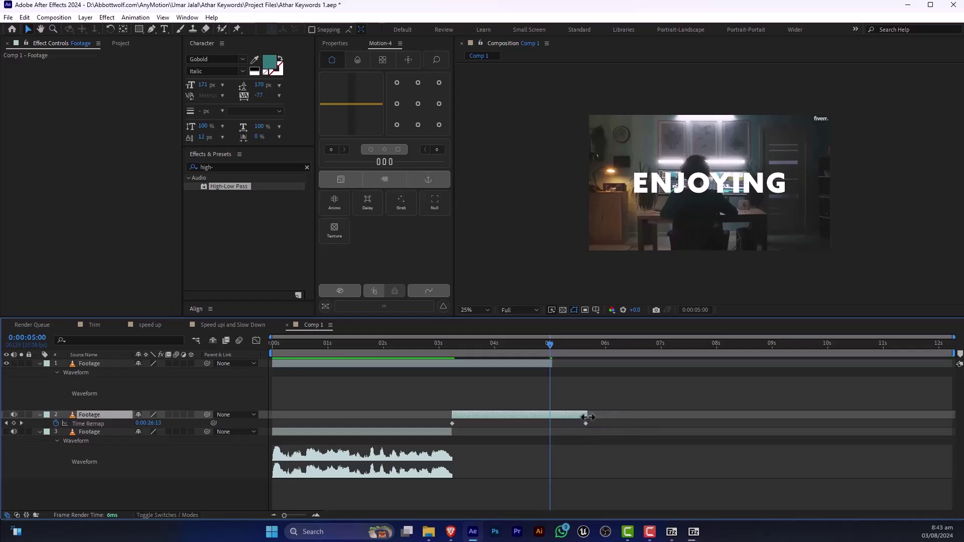
On the top layer, keyframe Time Remap at 0s and move the end keyframe to about 5.7s.
{"action": "left_click", "coordinate": [549, 366]}
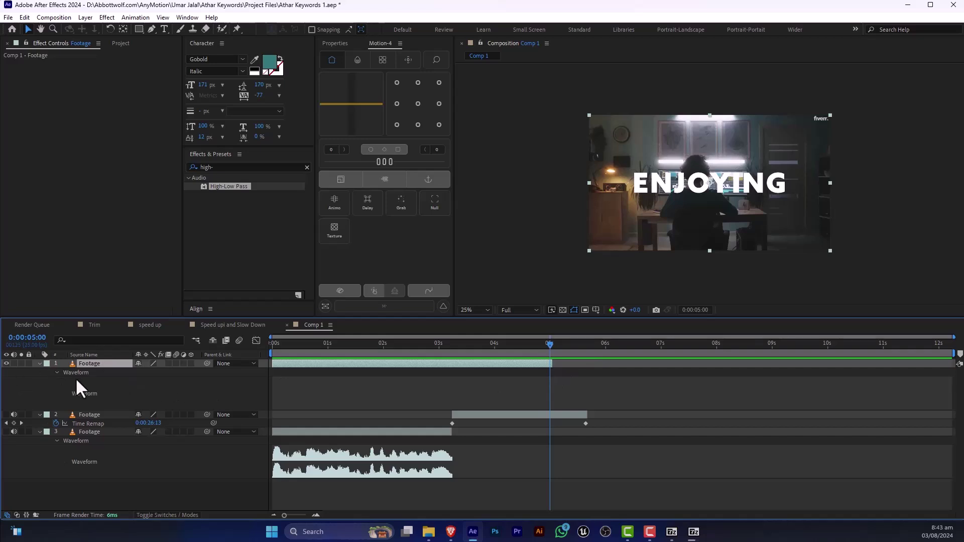
{"action": "key", "text": "ctrl+alt+t"}
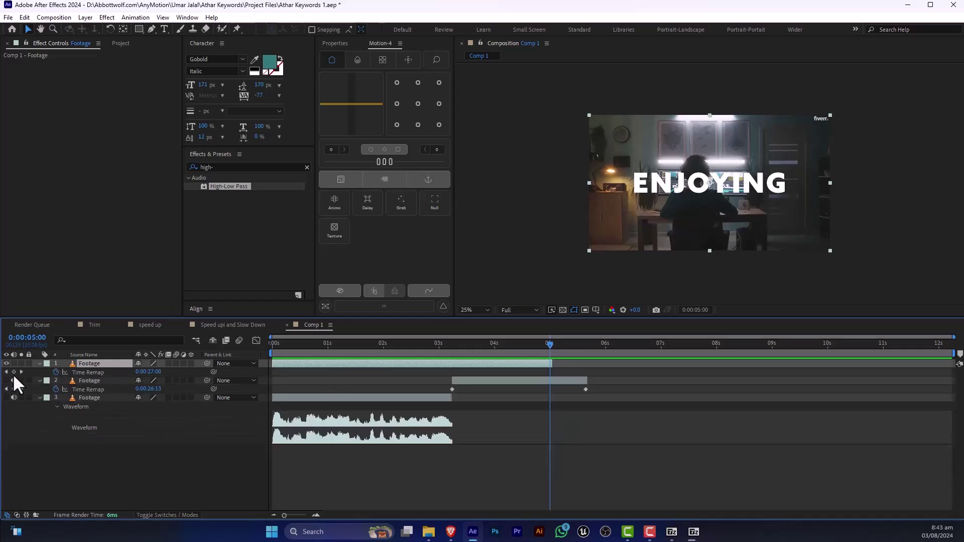
{"action": "left_click", "coordinate": [88, 372]}
{"action": "left_click", "coordinate": [326, 344]}
{"action": "key", "text": "Home"}
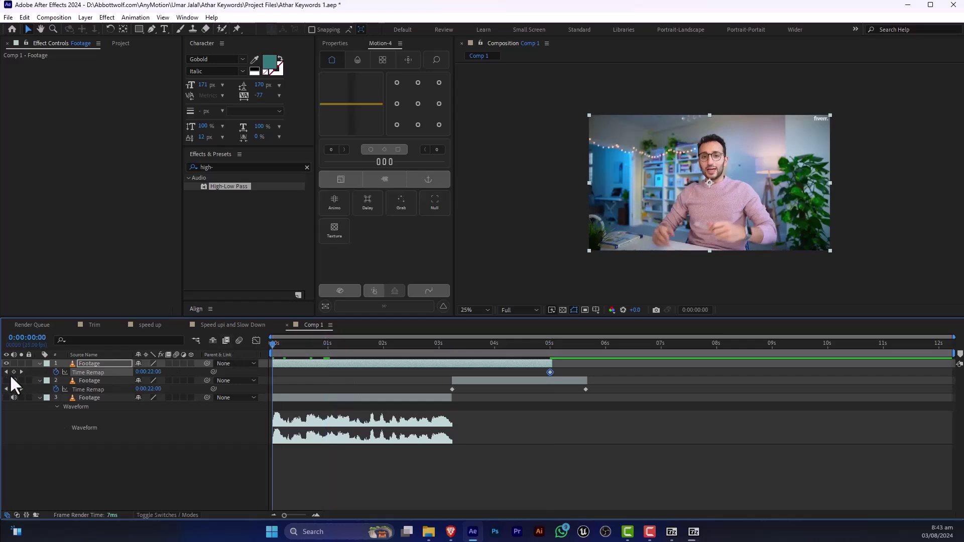
{"action": "left_click", "coordinate": [13, 372]}
{"action": "mouse_move", "coordinate": [550, 372]}
{"action": "left_mouse_down"}
{"action": "mouse_move", "coordinate": [587, 372]}
{"action": "mouse_move", "coordinate": [588, 363]}
{"action": "left_mouse_up"}
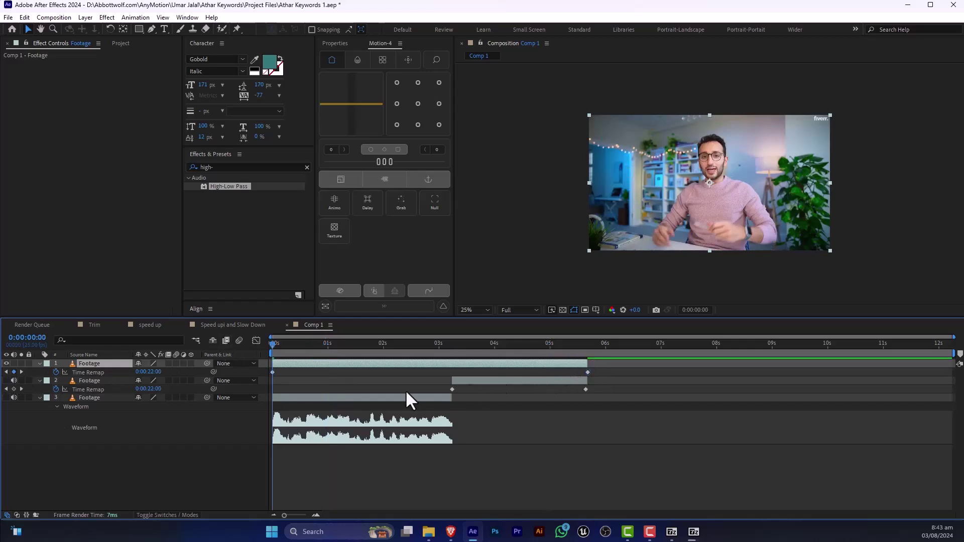
Select all three layers and pre-compose them, then undo that first attempt.
{"action": "key", "text": "ctrl+a"}
{"action": "right_click", "coordinate": [98, 384]}
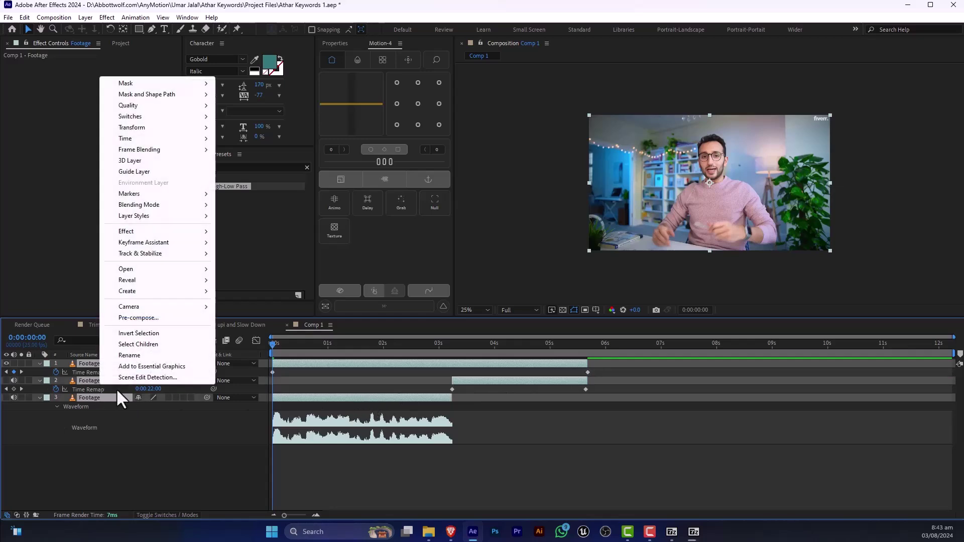
{"action": "left_click", "coordinate": [80, 379]}
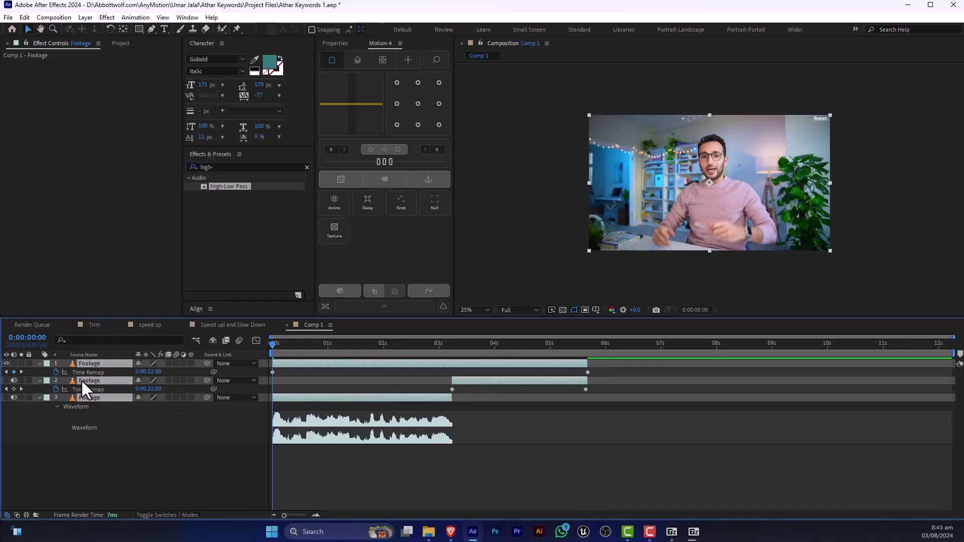
{"action": "key", "text": "ctrl+shift+c"}
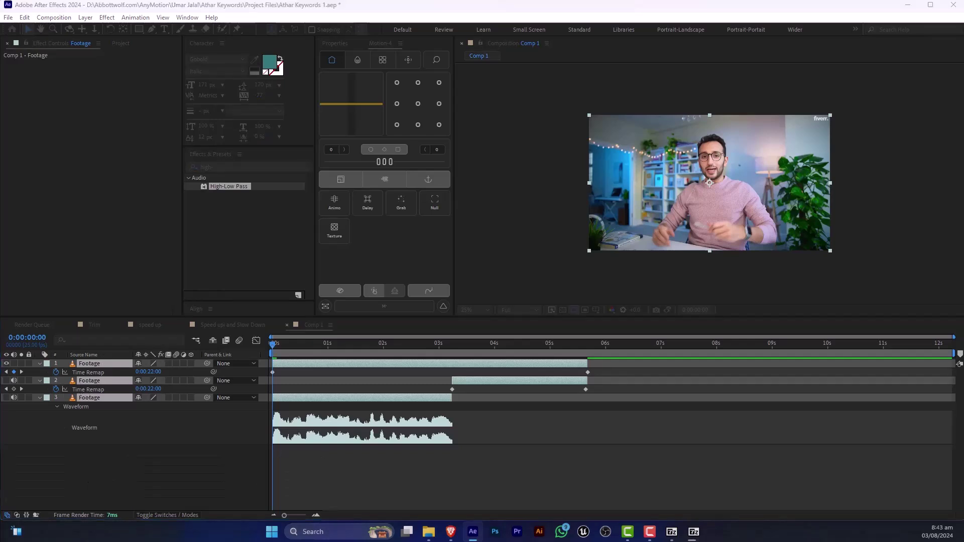
{"action": "key", "text": "Return"}
{"action": "key", "text": "ctrl+z"}
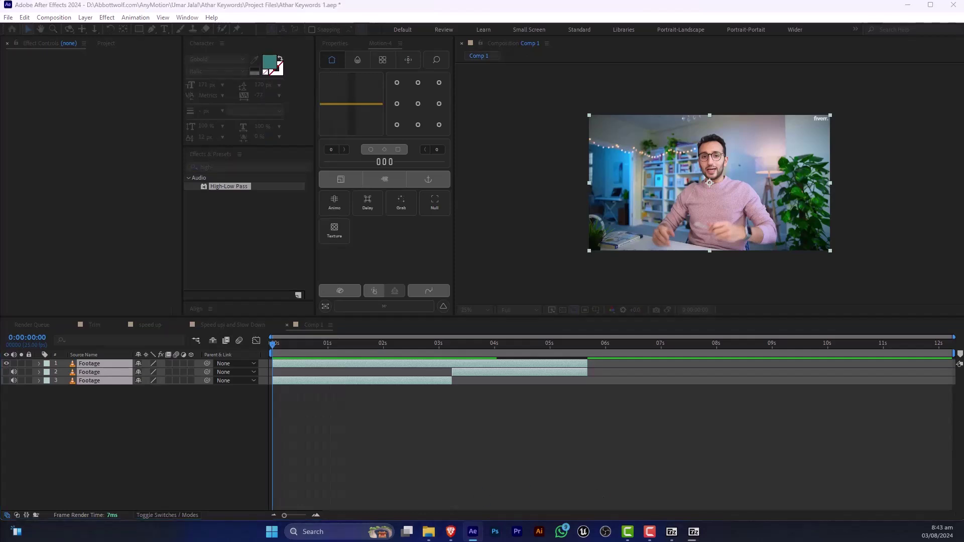
Pre-compose the layers into Pre-comp 1 with Adjust composition duration enabled.
{"action": "key", "text": "ctrl+shift+c"}
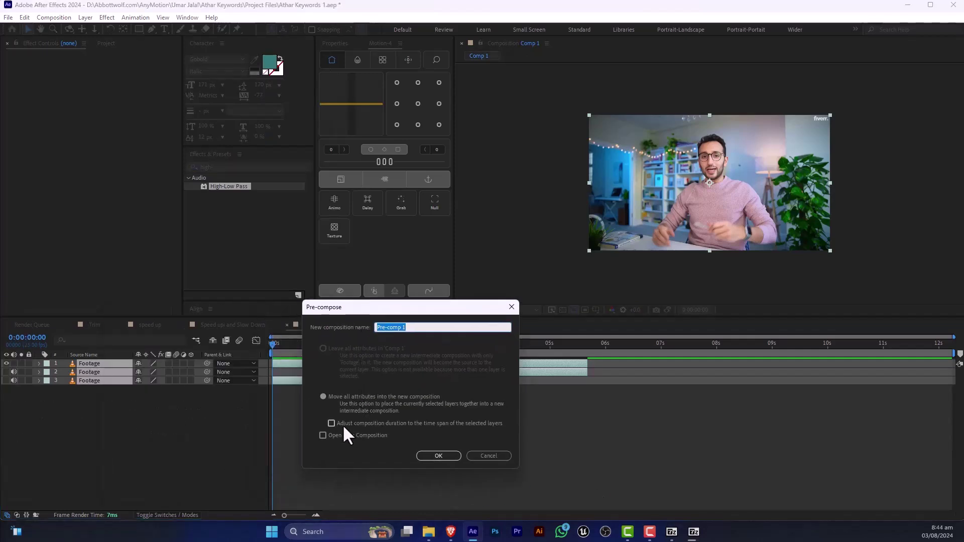
{"action": "left_click", "coordinate": [343, 427]}
{"action": "left_click", "coordinate": [441, 455]}
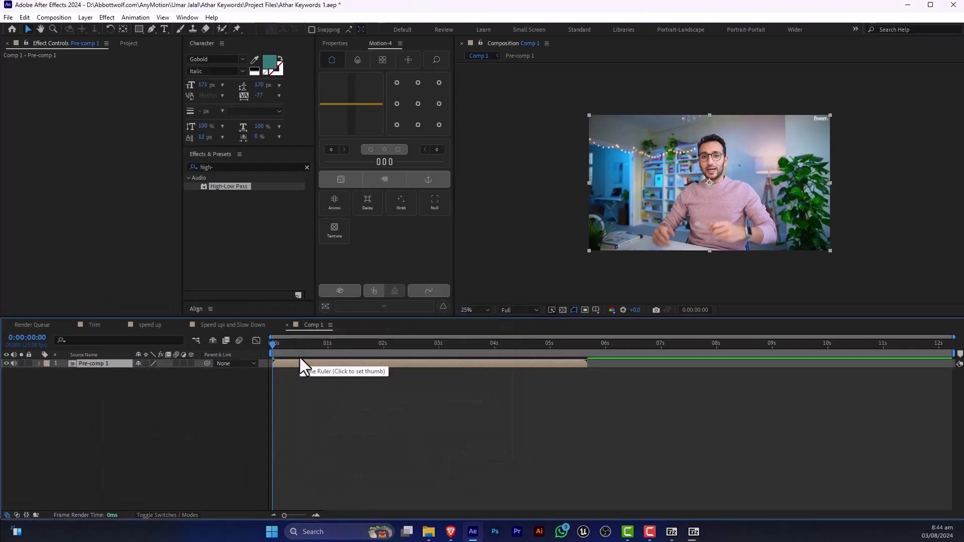
Show Pre-comp 1's waveform, preview the slowed footage, and park the time at 0:00:03:06.
{"action": "key", "text": "l"}
{"action": "key", "text": "l"}
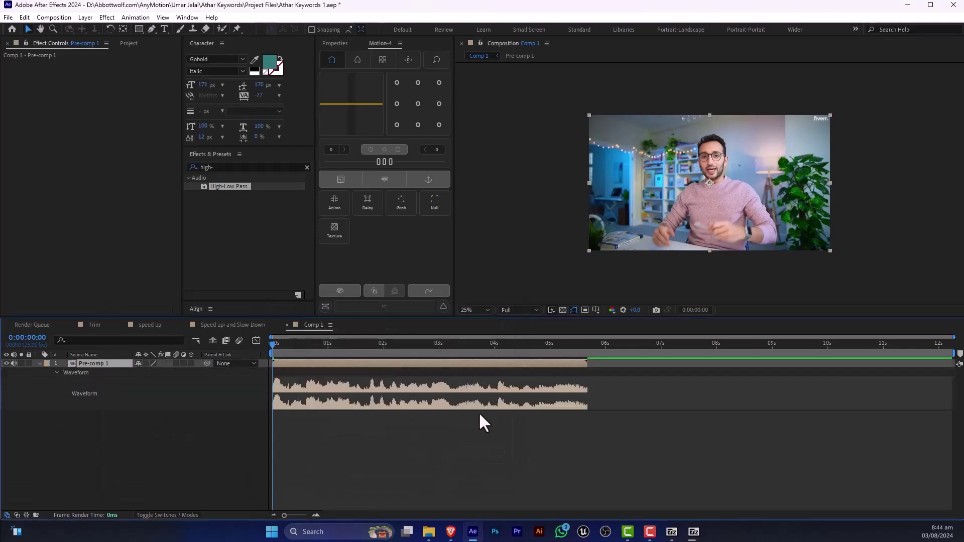
{"action": "left_click_drag", "start_coordinate": [320, 344], "coordinate": [379, 343]}
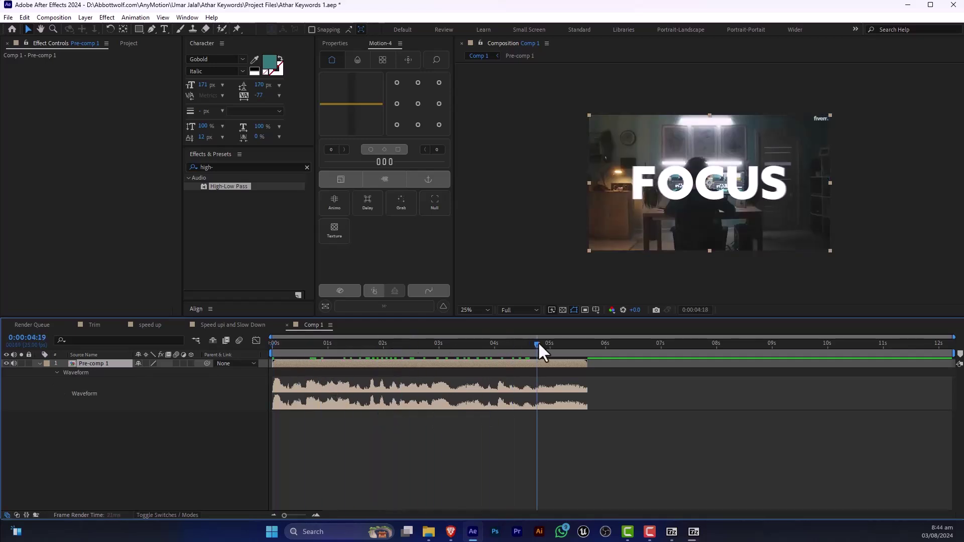
{"action": "left_click", "coordinate": [441, 338]}
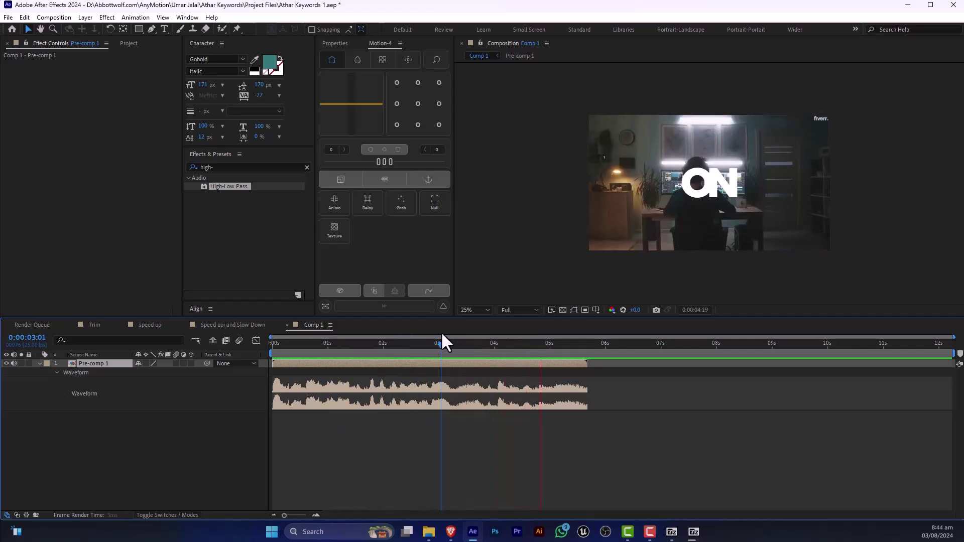
{"action": "key", "text": "space"}
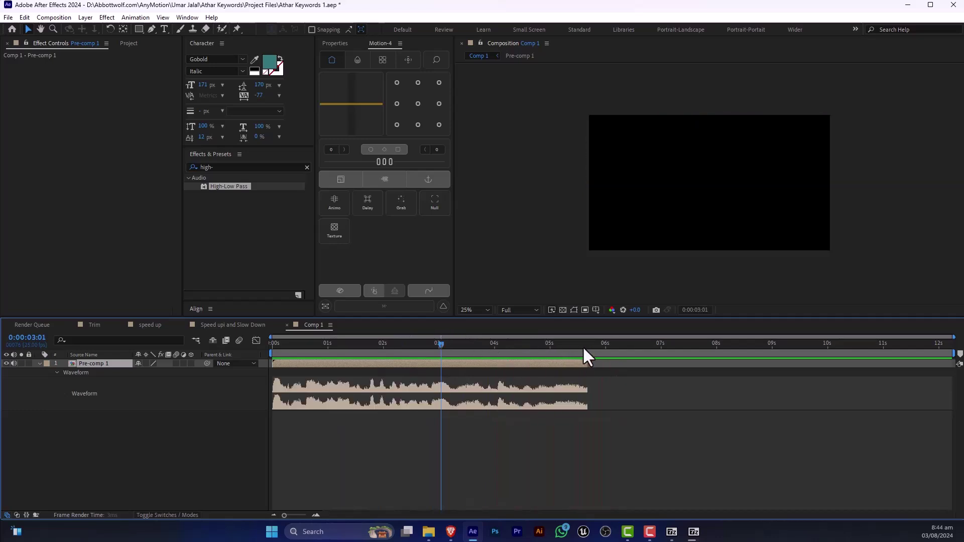
{"action": "left_click_drag", "start_coordinate": [443, 340], "coordinate": [453, 343]}
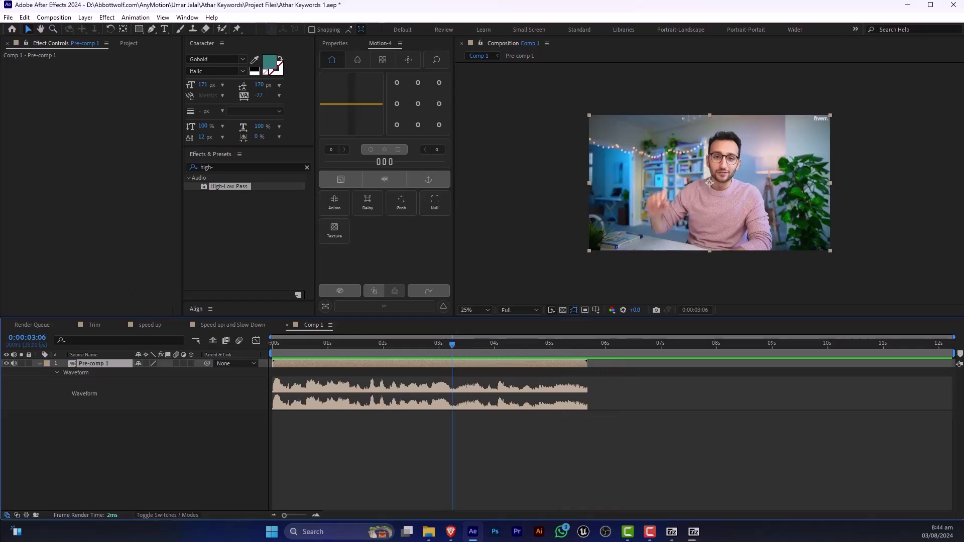
Search Effects & Presets for Reverb and apply it to Pre-comp 1.
{"action": "key", "text": "F10"}
{"action": "left_click", "coordinate": [237, 168]}
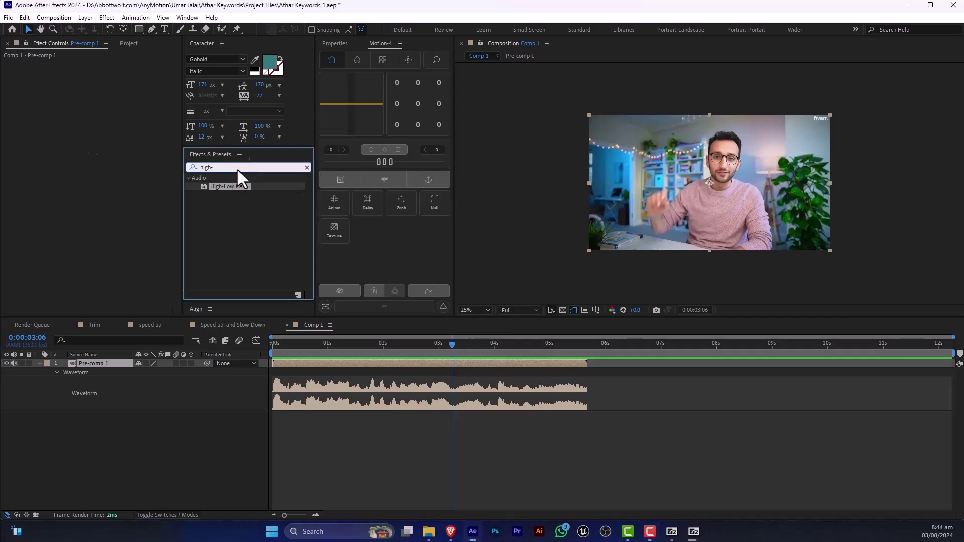
{"action": "key", "text": "BackSpace"}
{"action": "key", "text": "BackSpace"}
{"action": "key", "text": "BackSpace"}
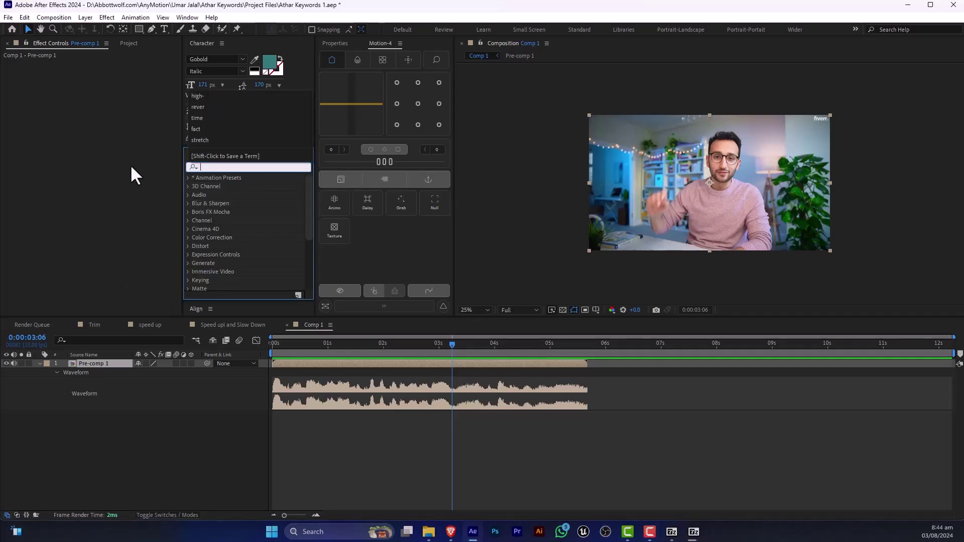
{"action": "type", "text": "re"}
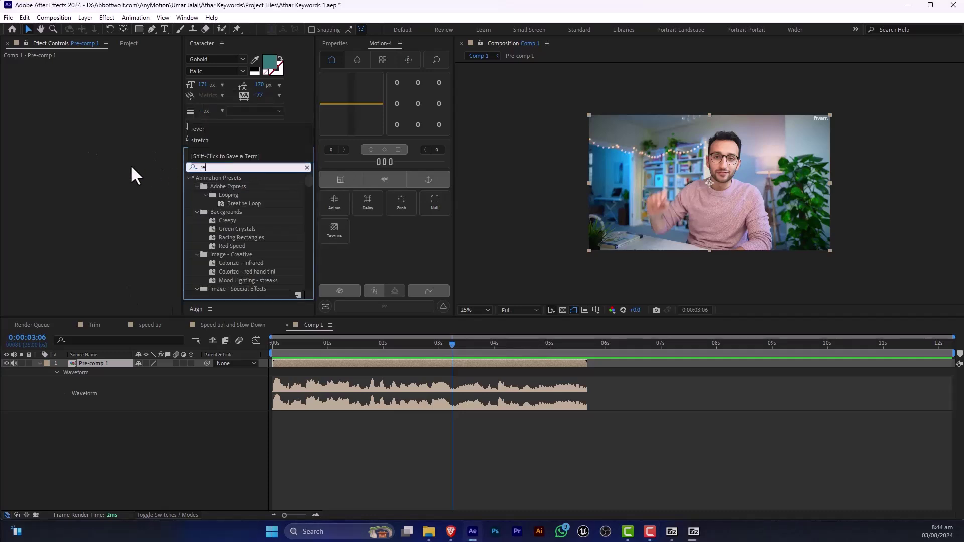
{"action": "type", "text": "ver"}
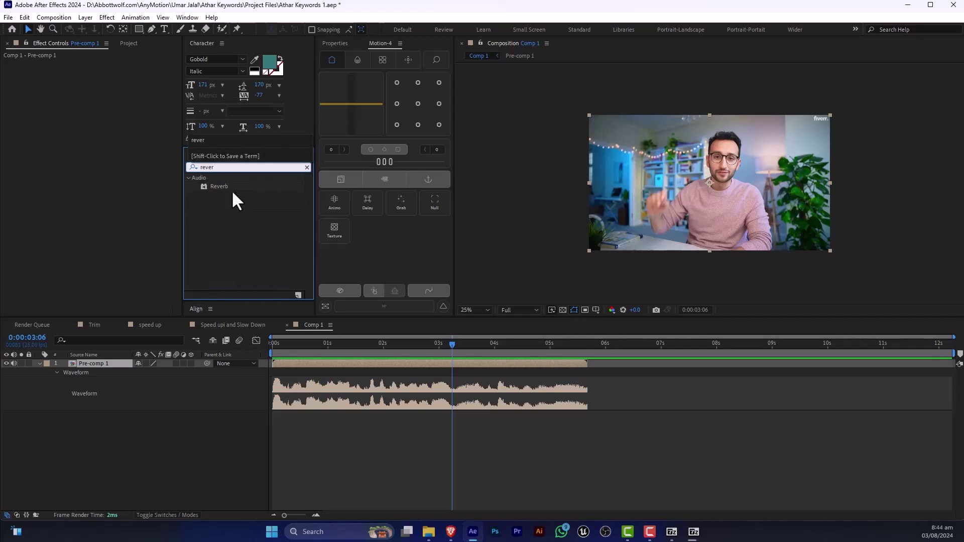
{"action": "left_click_drag", "start_coordinate": [216, 186], "coordinate": [460, 366]}
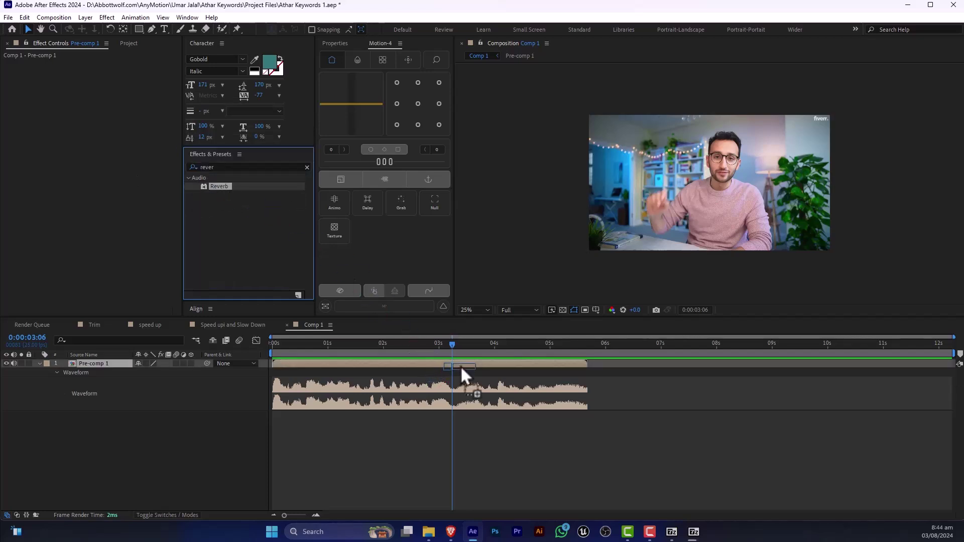
Preview the reverb sound and return the time to 0:00:03:06.
{"action": "left_click_drag", "start_coordinate": [452, 344], "coordinate": [419, 344]}
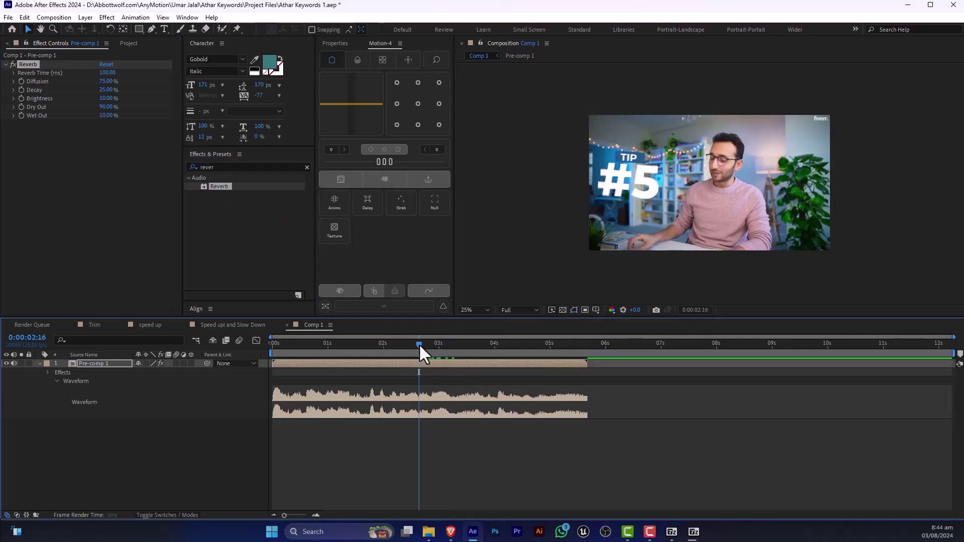
{"action": "key", "text": "space"}
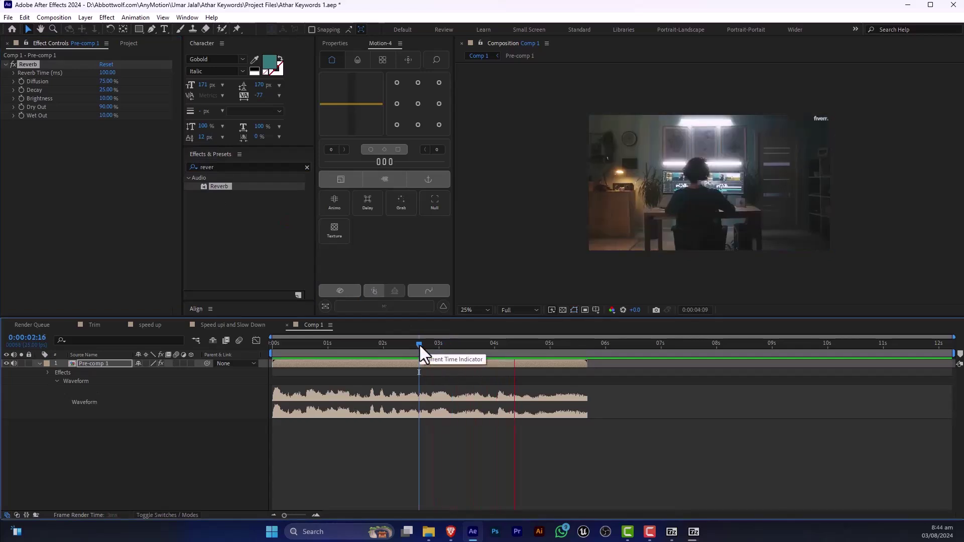
{"action": "left_click_drag", "start_coordinate": [462, 346], "coordinate": [452, 345]}
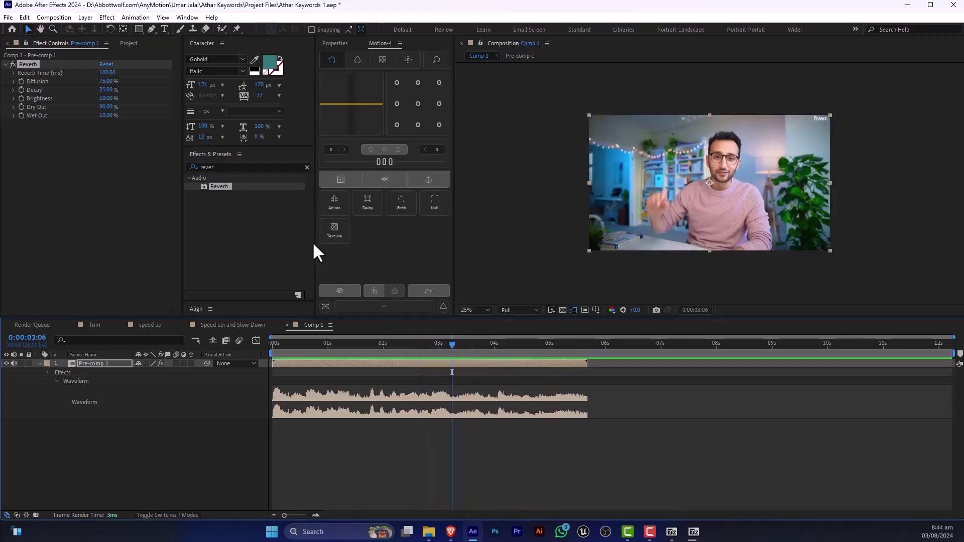
Apply High-Low Pass from Effects & Presets to Pre-comp 1 and preview from 0:00:03:08.
{"action": "left_click", "coordinate": [241, 167]}
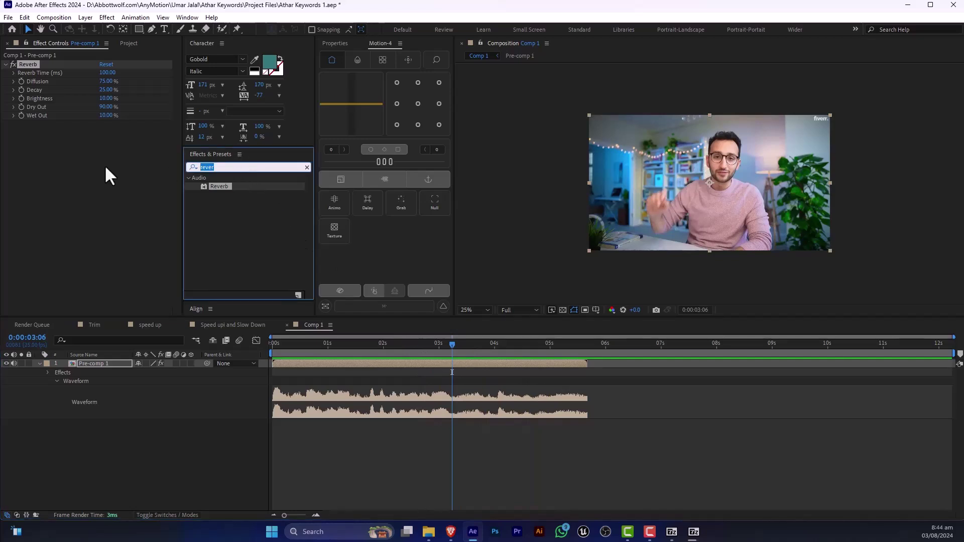
{"action": "type", "text": "high"}
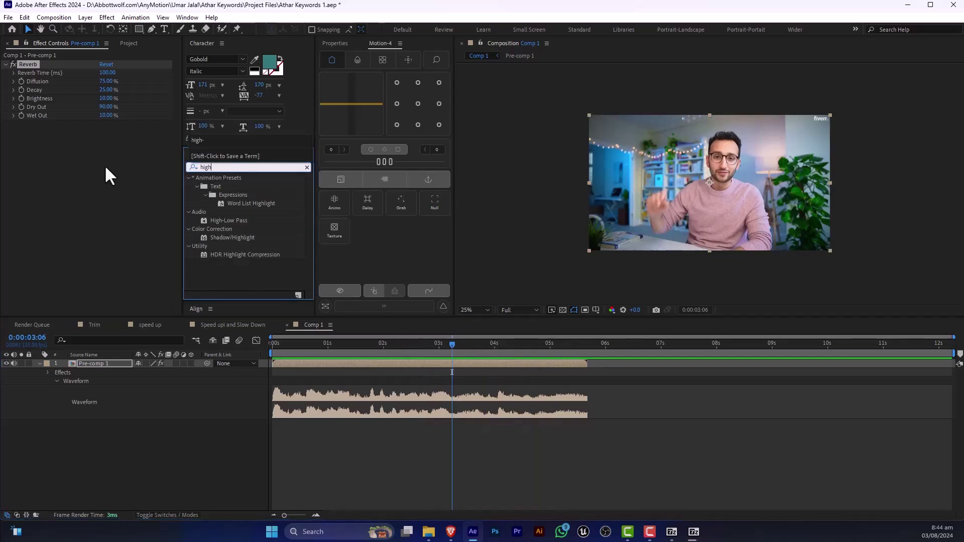
{"action": "type", "text": "-"}
{"action": "left_click_drag", "start_coordinate": [242, 186], "coordinate": [474, 364]}
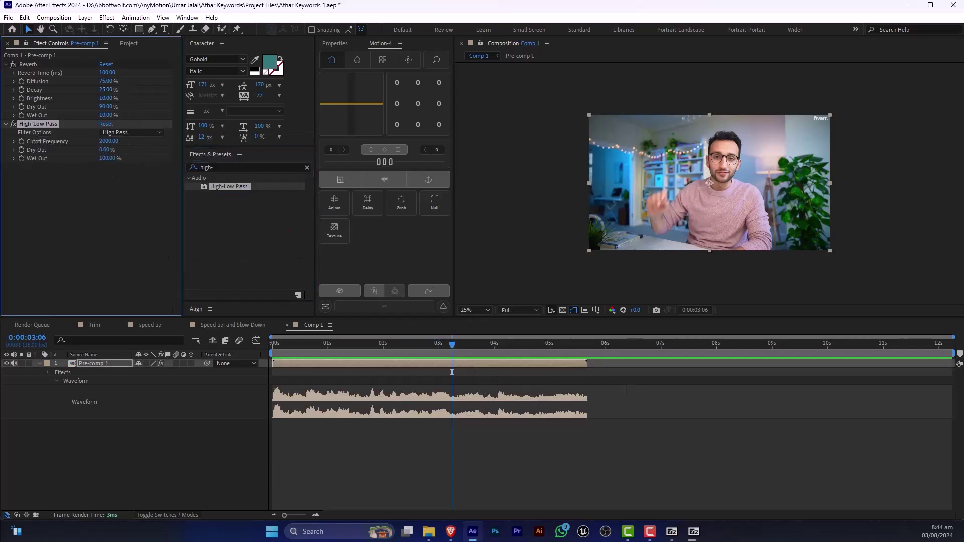
{"action": "left_click_drag", "start_coordinate": [545, 349], "coordinate": [498, 351]}
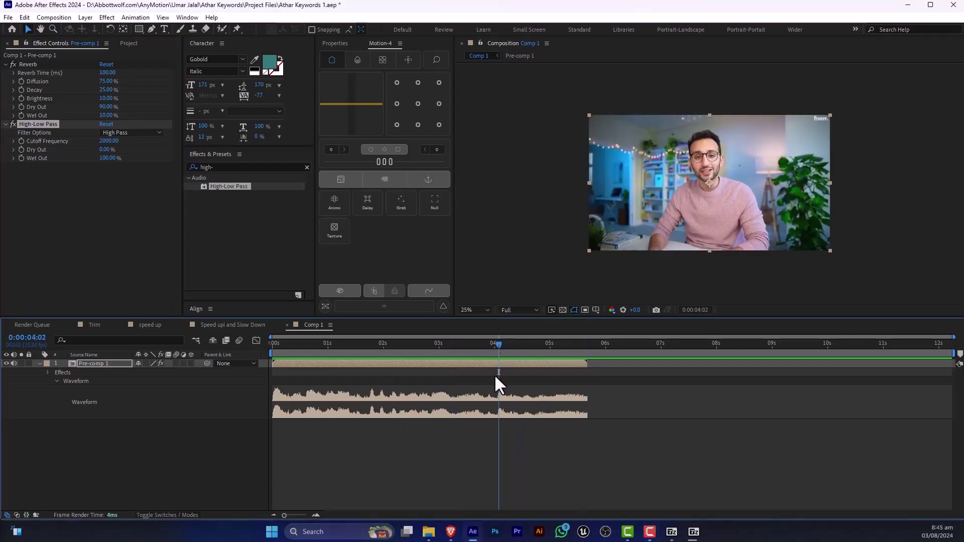
{"action": "left_click_drag", "start_coordinate": [472, 347], "coordinate": [456, 348]}
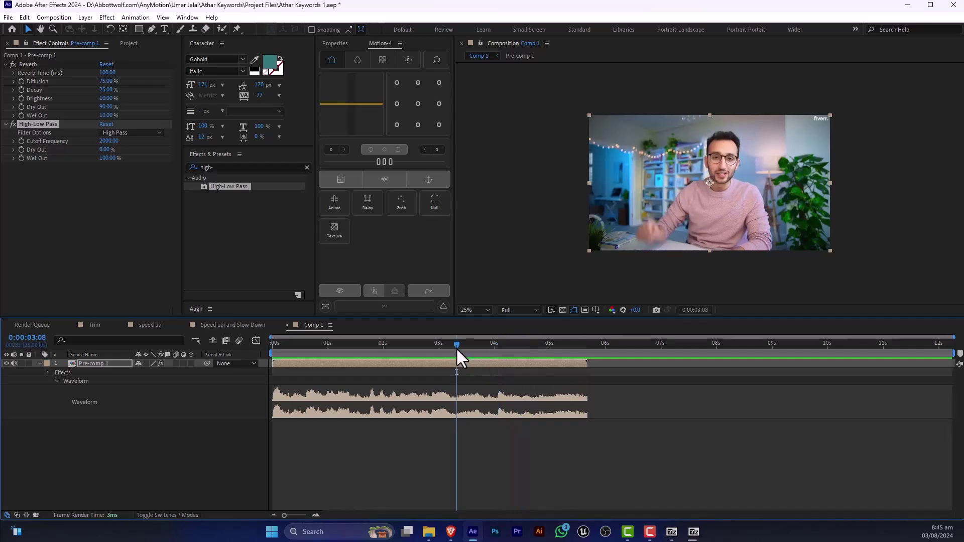
{"action": "key", "text": "space"}
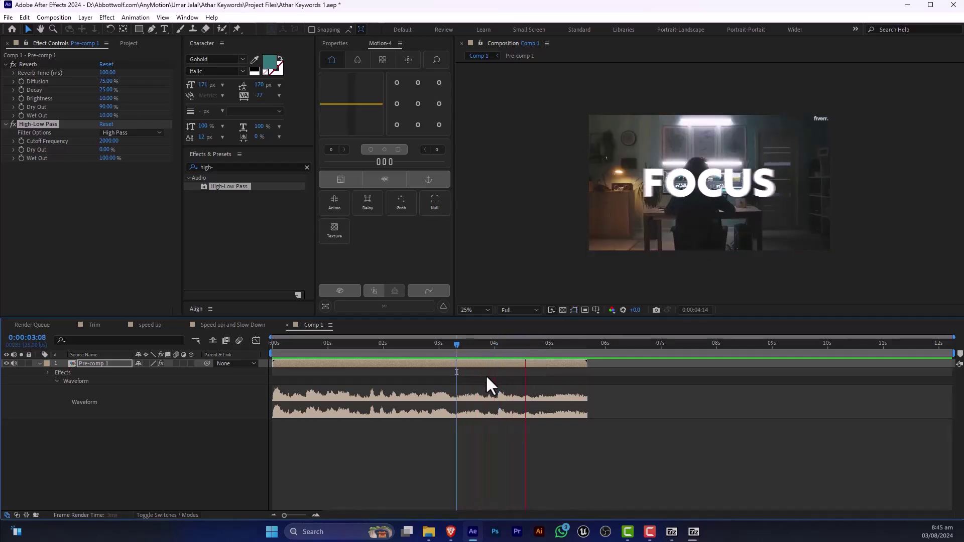